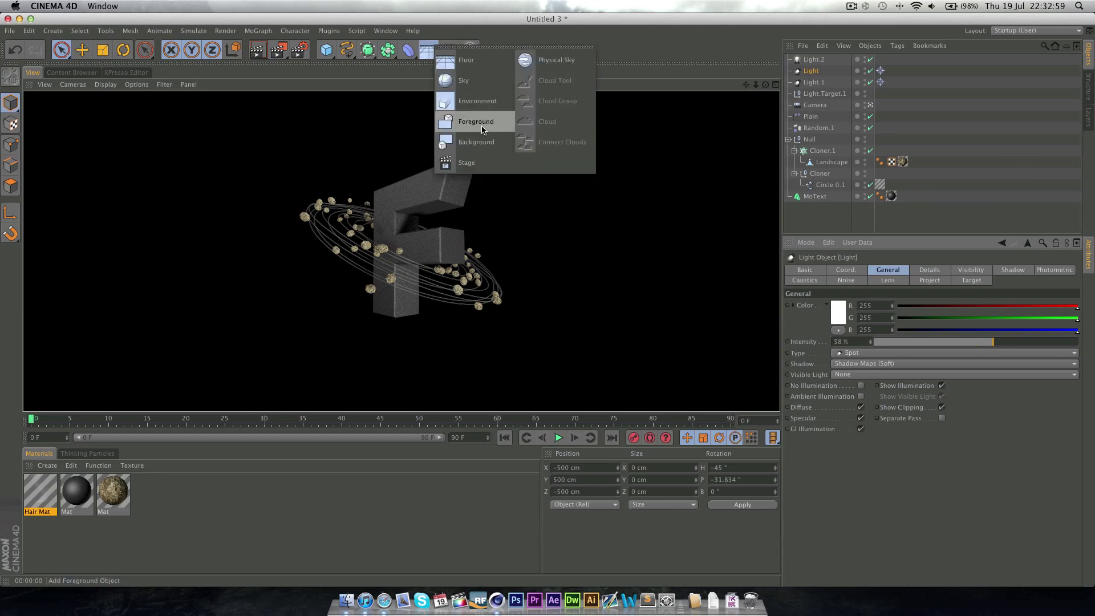
- Add a Floor object beneath the letter F from the Environment palette
{"action": "left_click", "coordinate": [439, 51]}
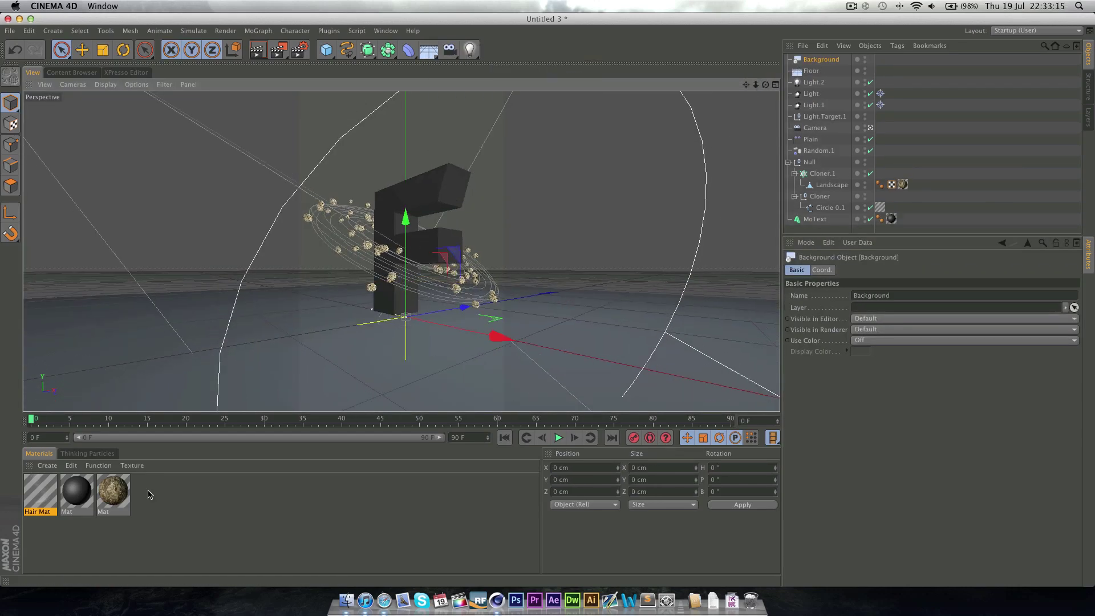